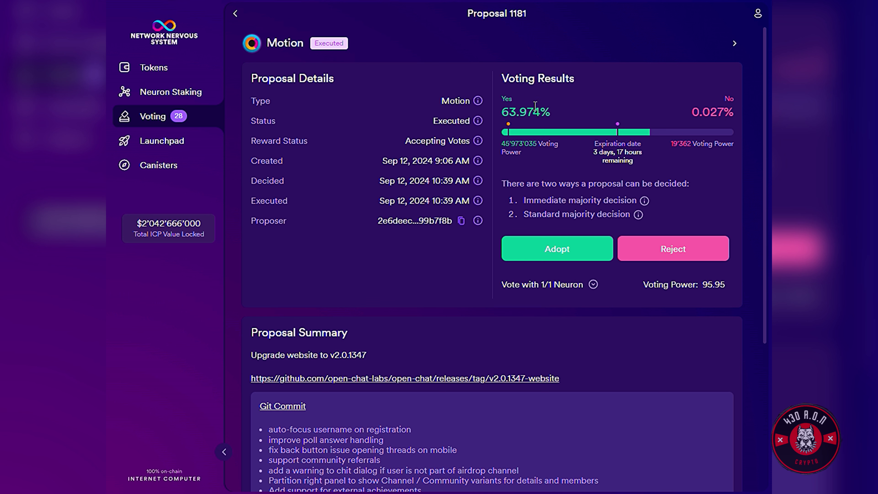
# Step: Adopt proposals 1181, 1180 and 1179, confirming each vote with 'Yes, I'm sure'
pyautogui.click(575, 256)
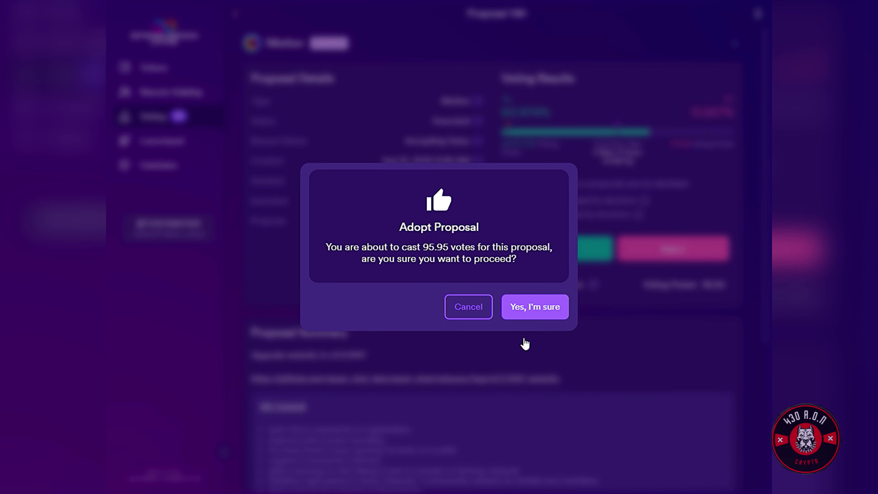
pyautogui.click(532, 306)
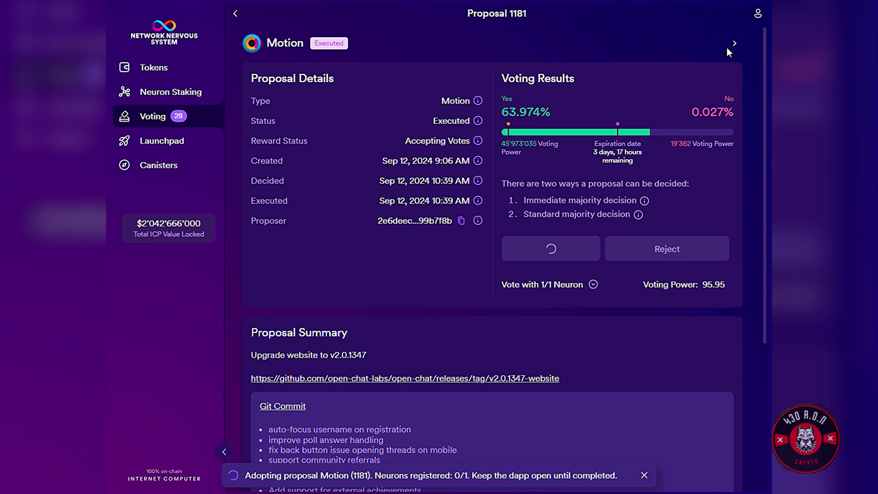
pyautogui.click(734, 45)
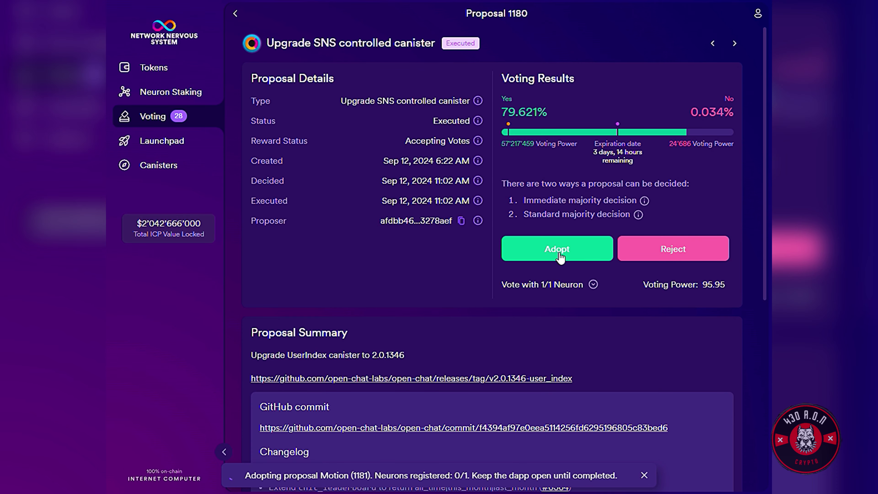
pyautogui.click(559, 251)
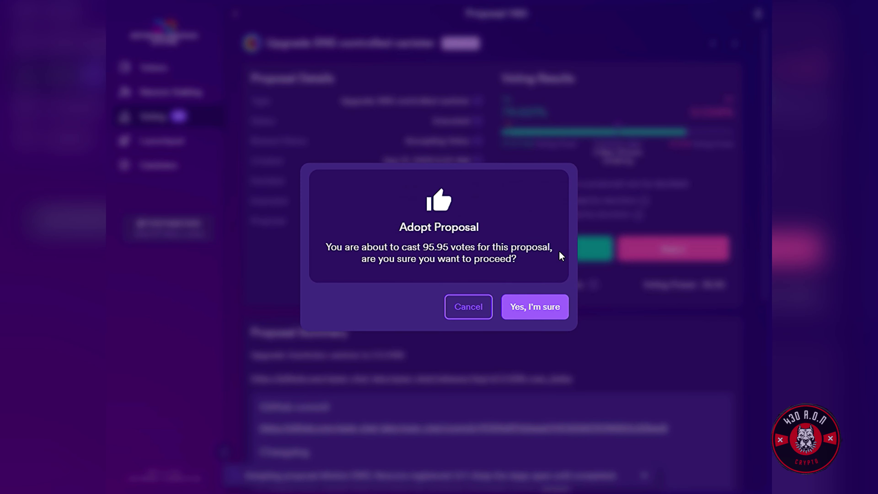
pyautogui.click(524, 315)
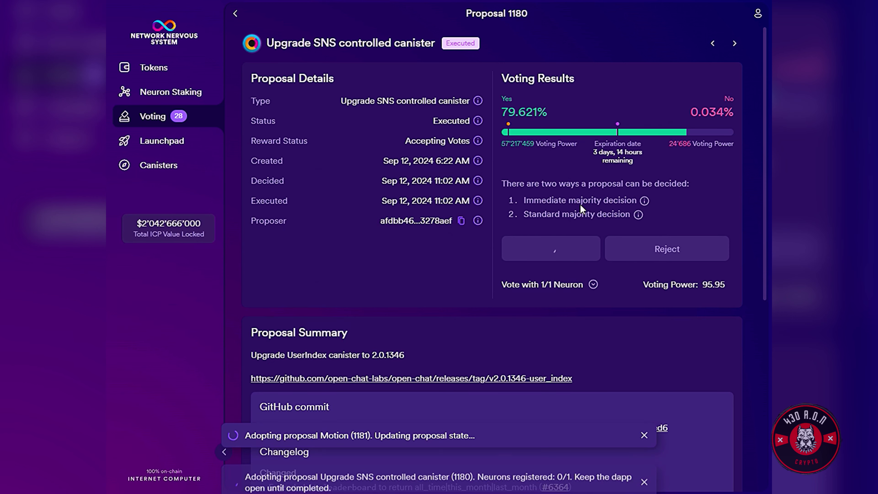
pyautogui.click(735, 46)
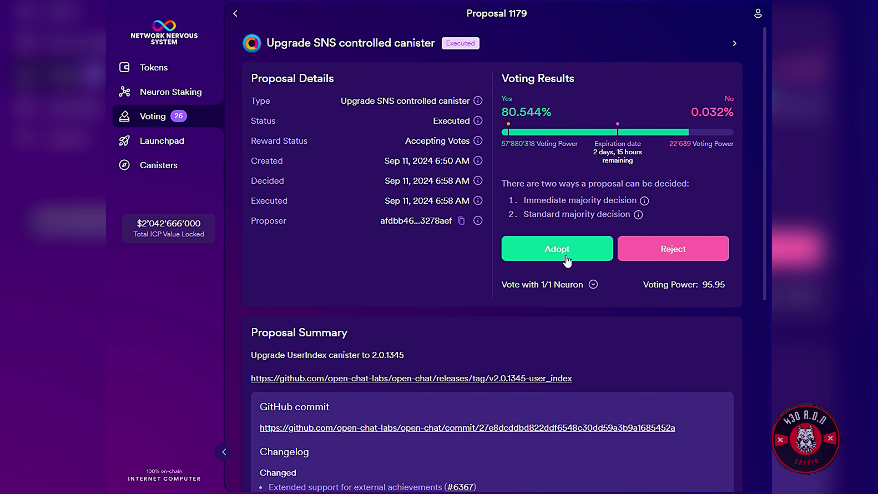
pyautogui.click(567, 260)
pyautogui.click(536, 306)
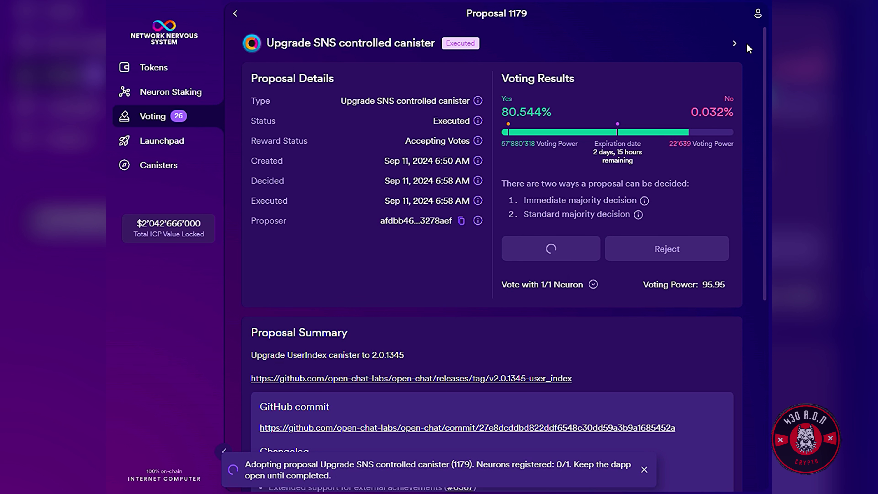
# Step: Adopt proposals 1178, 1177 and 1176, confirming each vote
pyautogui.click(735, 45)
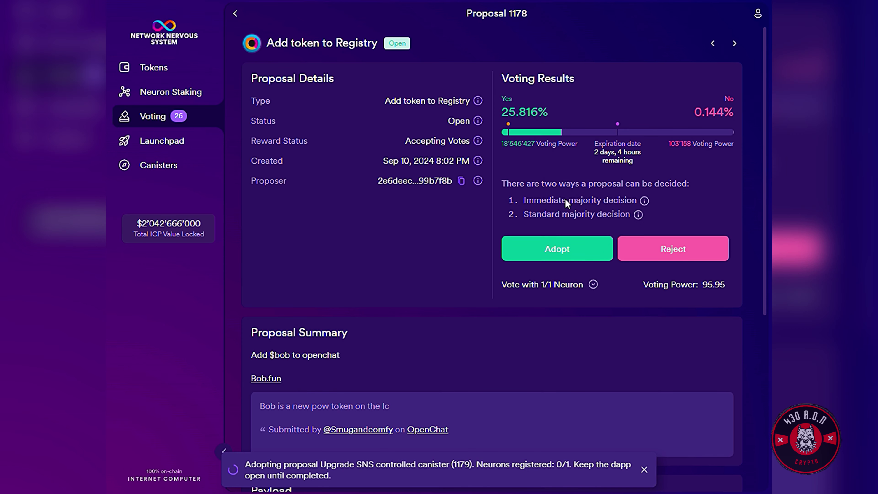
pyautogui.click(555, 258)
pyautogui.click(541, 309)
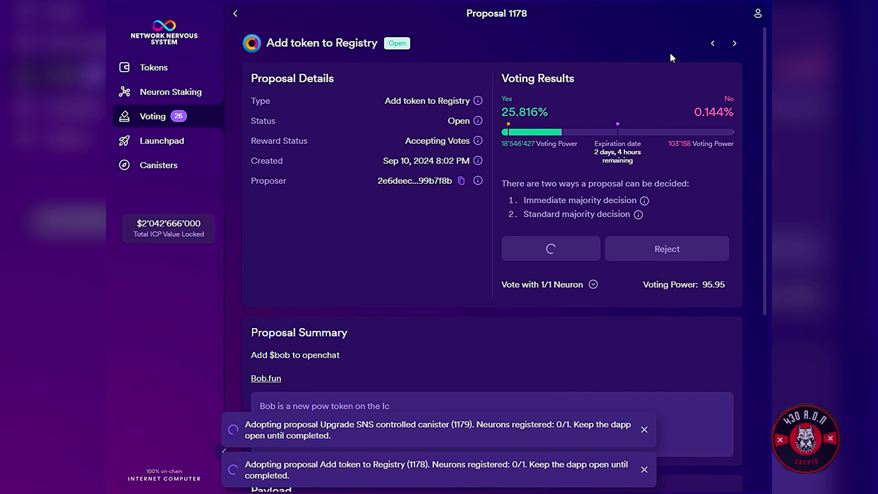
pyautogui.click(734, 45)
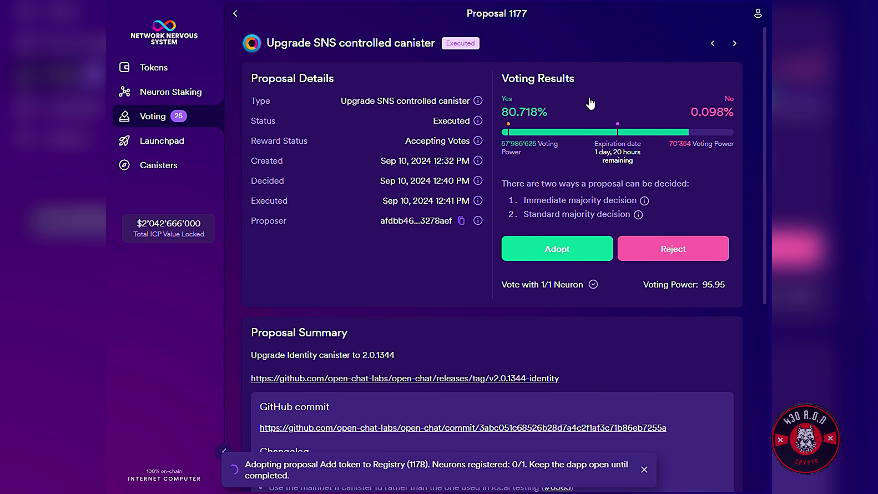
pyautogui.click(560, 258)
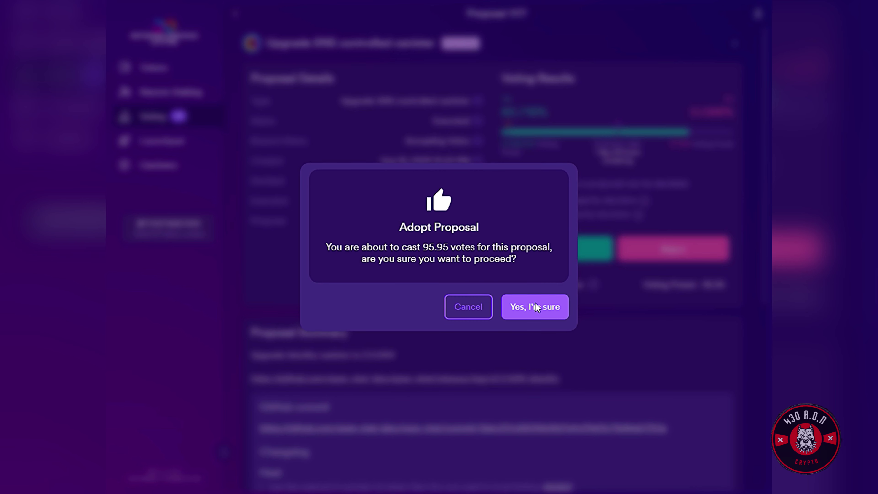
pyautogui.click(537, 307)
pyautogui.click(735, 45)
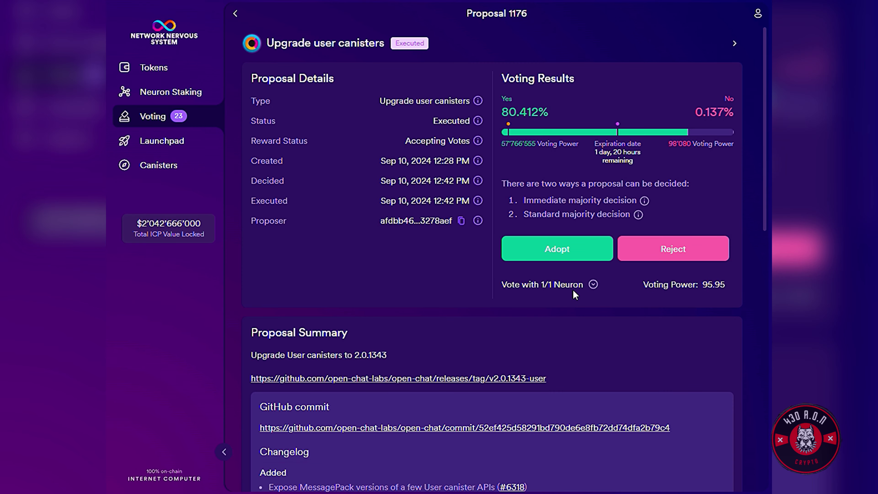
pyautogui.click(572, 252)
pyautogui.click(542, 309)
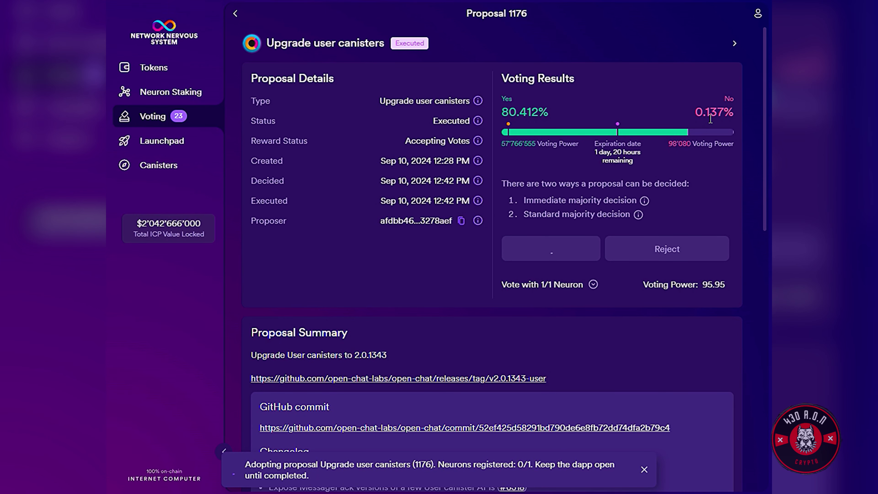
# Step: Adopt proposals 1175, 1174 and 1173, confirming each vote with 'Yes, I'm sure'
pyautogui.click(735, 44)
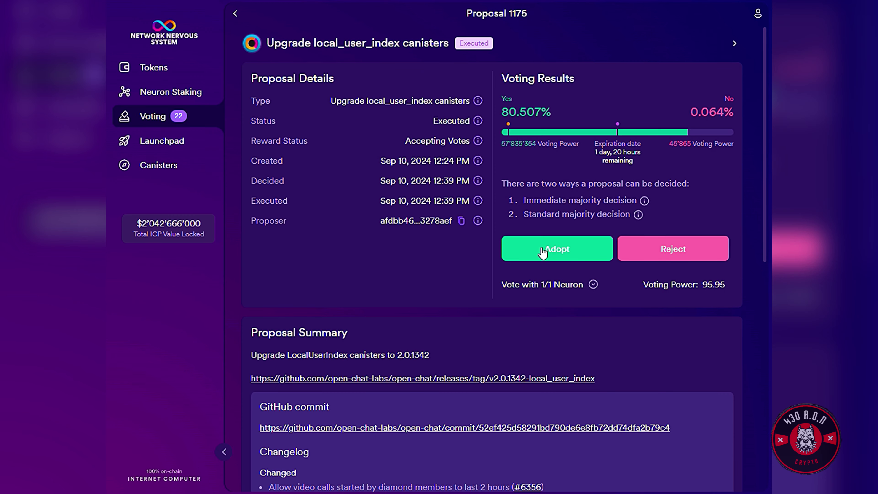
pyautogui.click(543, 251)
pyautogui.click(536, 309)
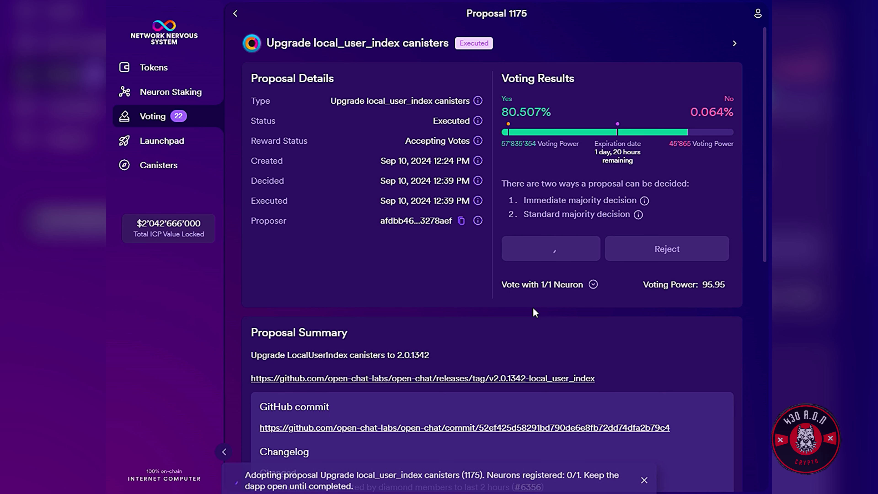
pyautogui.click(735, 45)
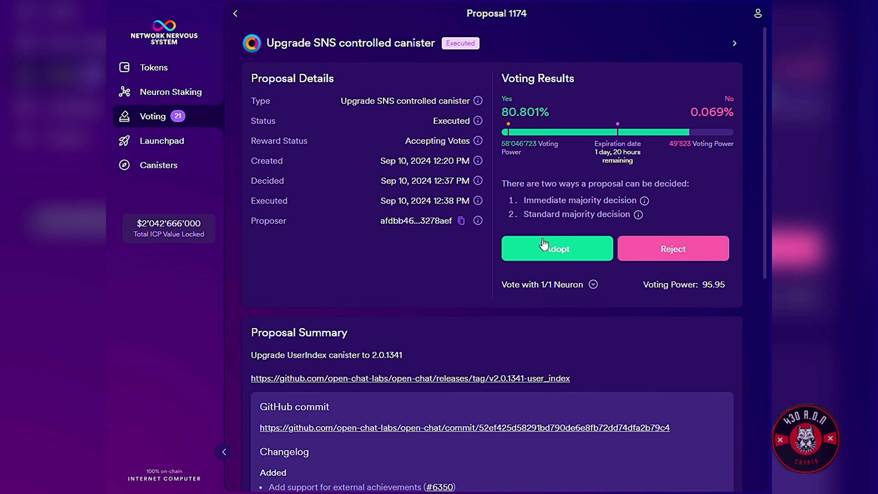
pyautogui.click(584, 255)
pyautogui.click(536, 306)
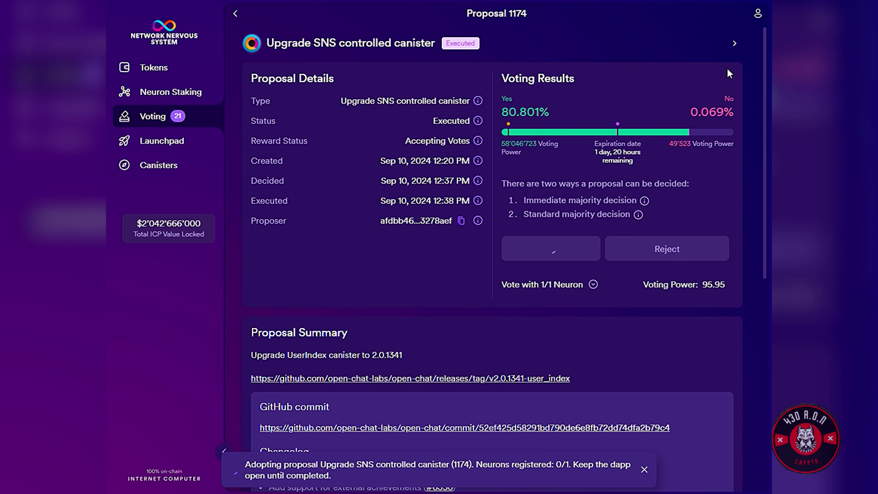
pyautogui.click(734, 43)
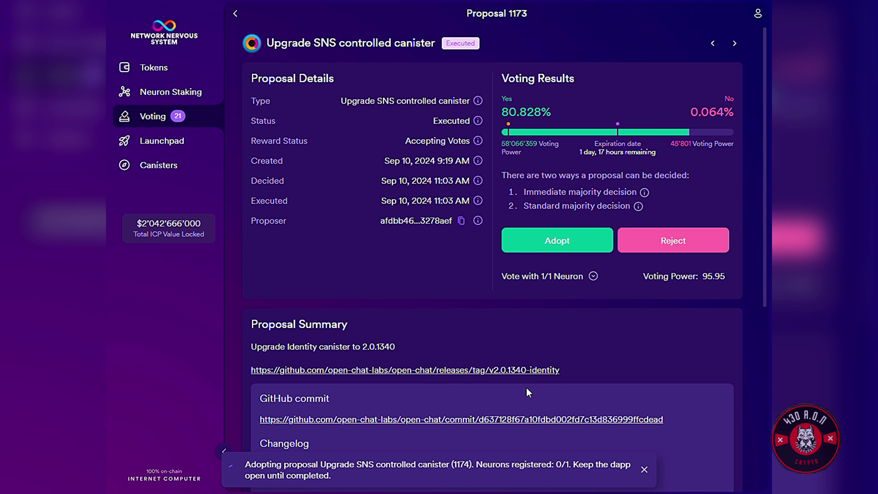
pyautogui.click(534, 242)
pyautogui.click(534, 308)
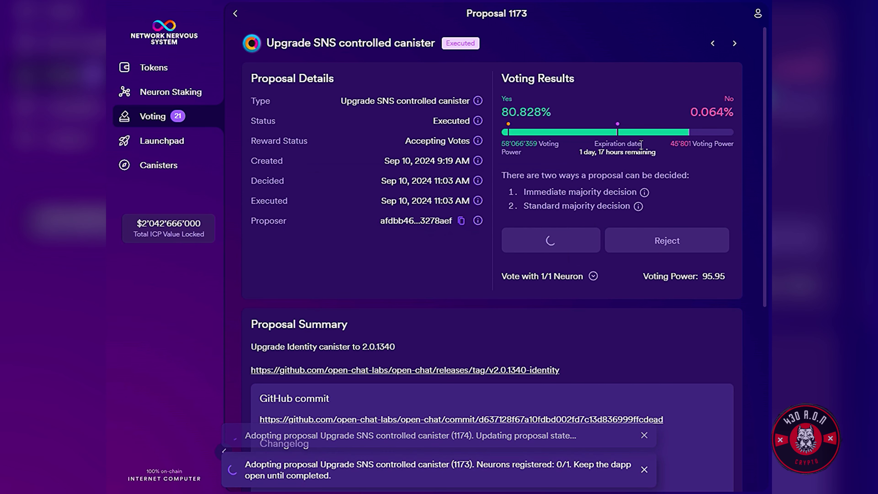
# Step: Adopt proposals 1172, 1171 and 1170, confirming each vote
pyautogui.click(734, 44)
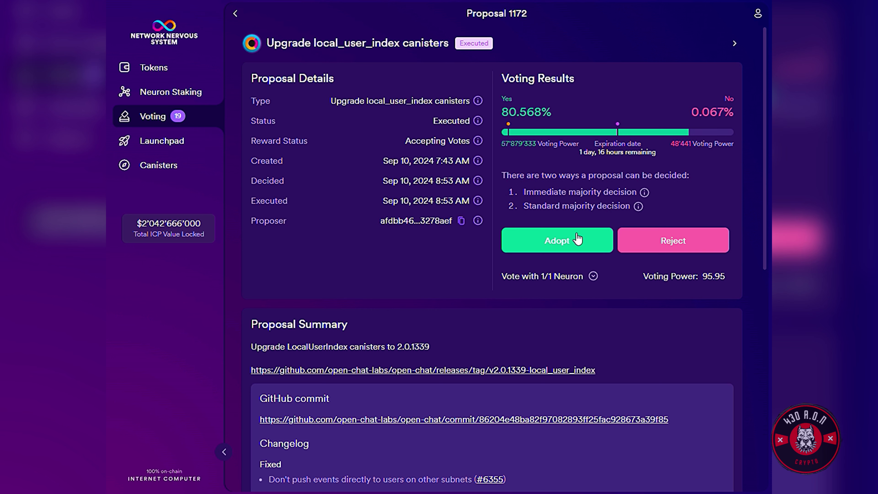
pyautogui.click(571, 241)
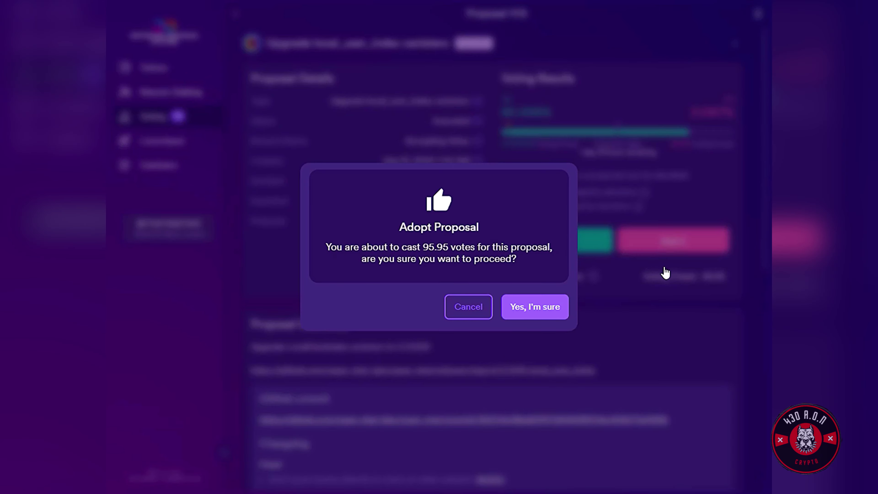
pyautogui.click(530, 307)
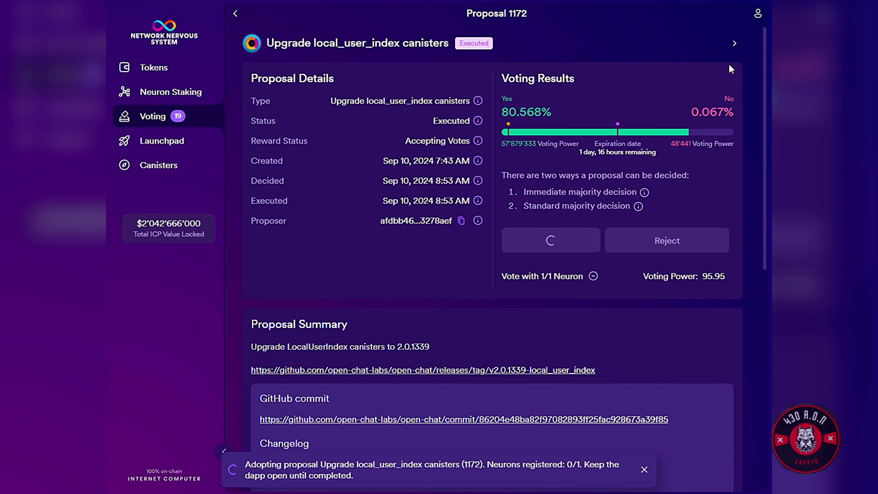
pyautogui.click(735, 44)
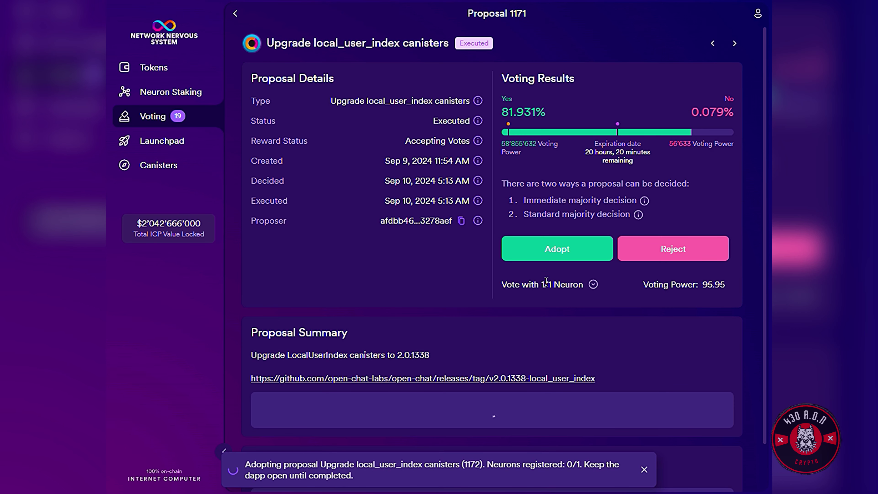
pyautogui.click(557, 249)
pyautogui.click(543, 307)
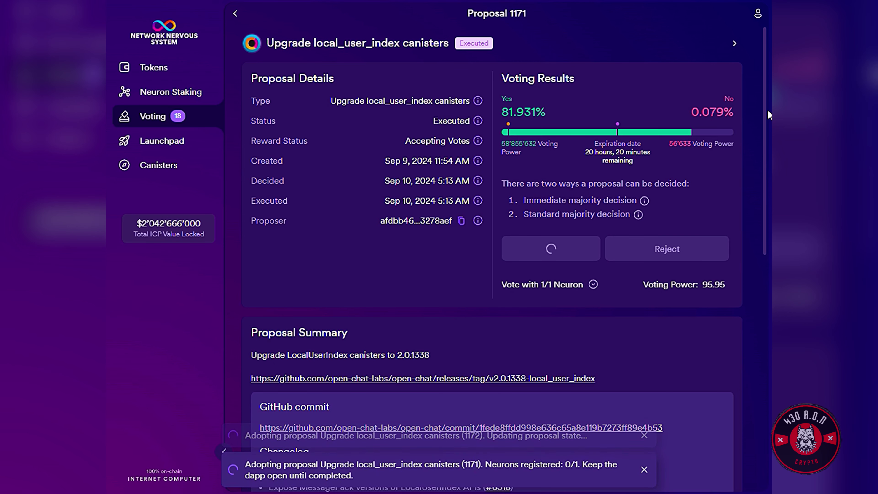
pyautogui.click(734, 45)
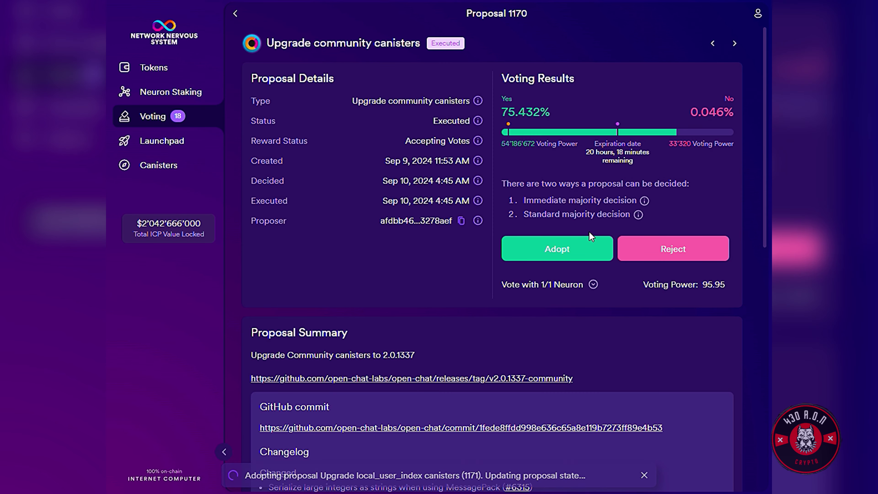
pyautogui.click(571, 249)
pyautogui.click(552, 313)
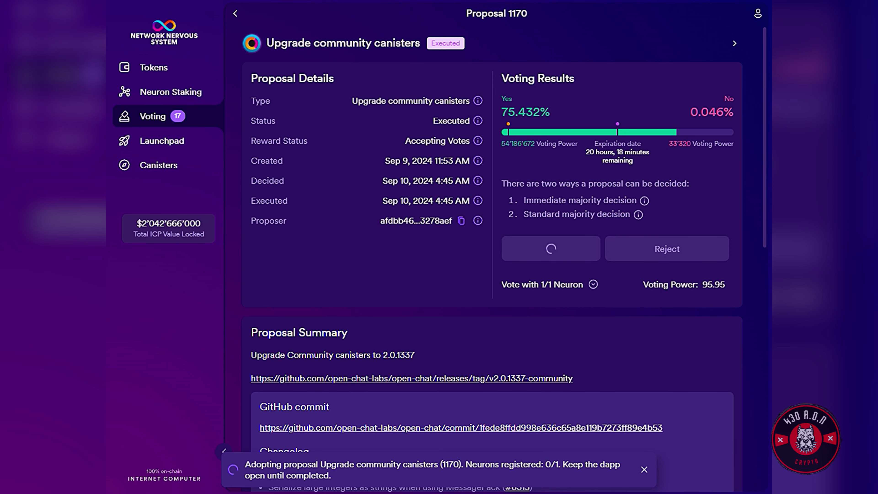
# Step: Adopt proposals 245, 244 and 243, confirming each vote
pyautogui.click(735, 44)
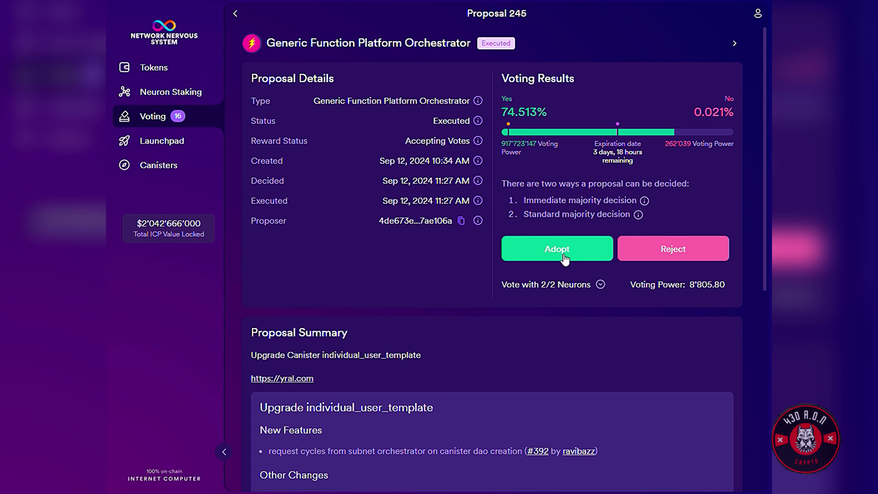
pyautogui.click(564, 257)
pyautogui.click(545, 311)
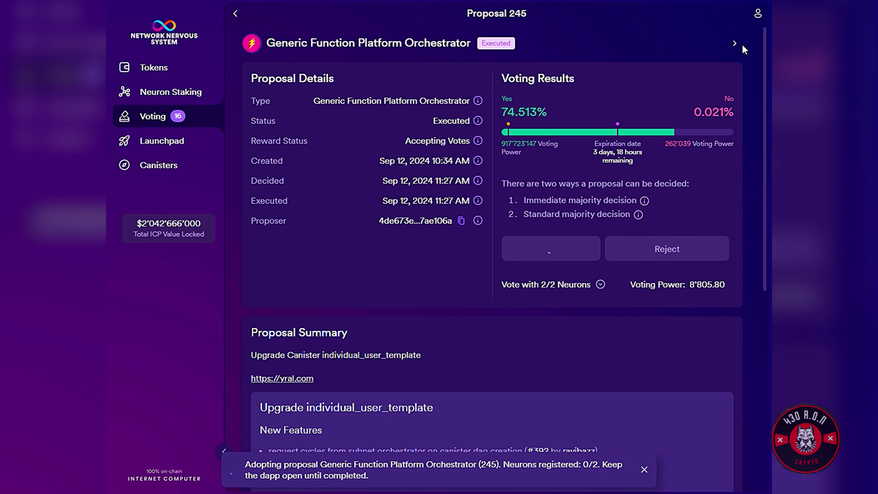
pyautogui.click(735, 45)
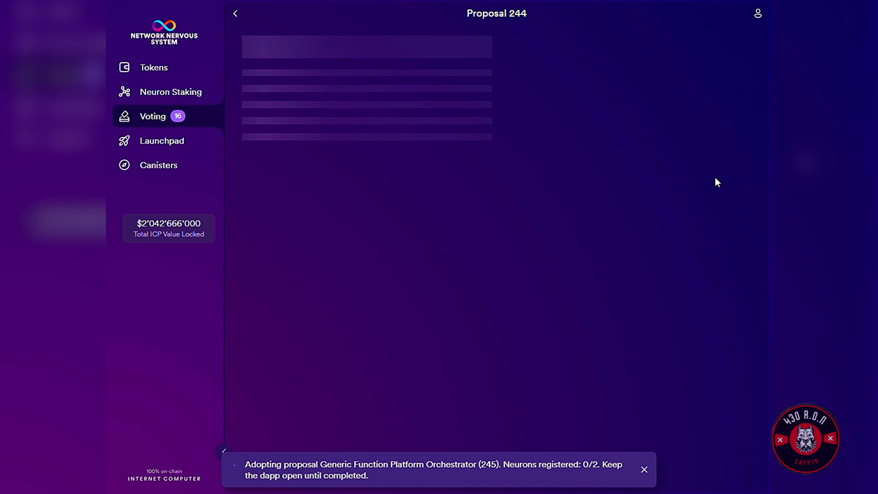
pyautogui.click(587, 254)
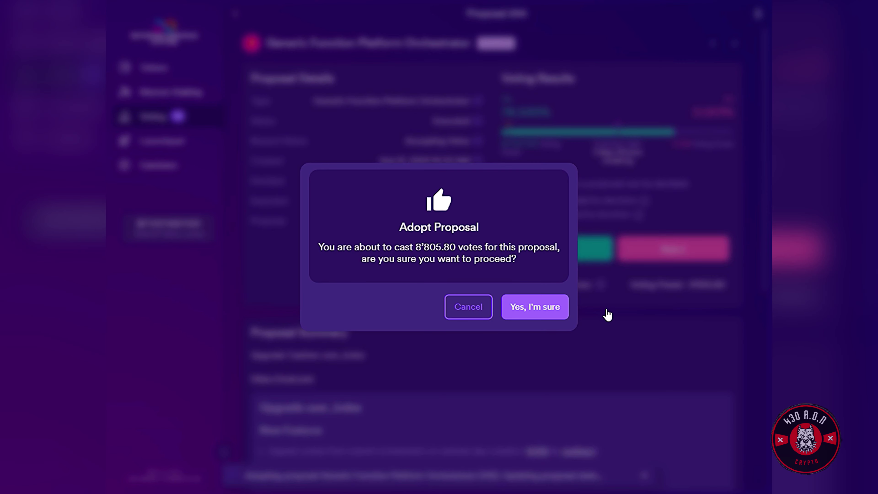
pyautogui.click(534, 307)
pyautogui.click(734, 44)
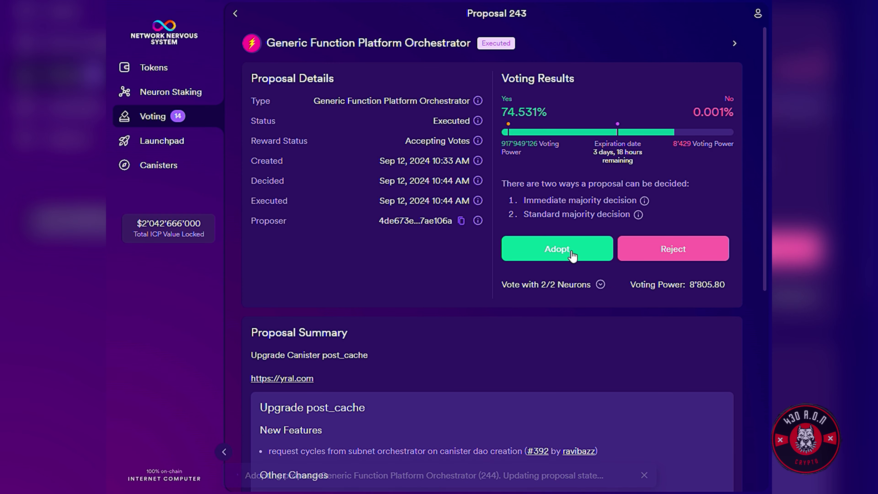
pyautogui.click(589, 254)
pyautogui.press('Return')
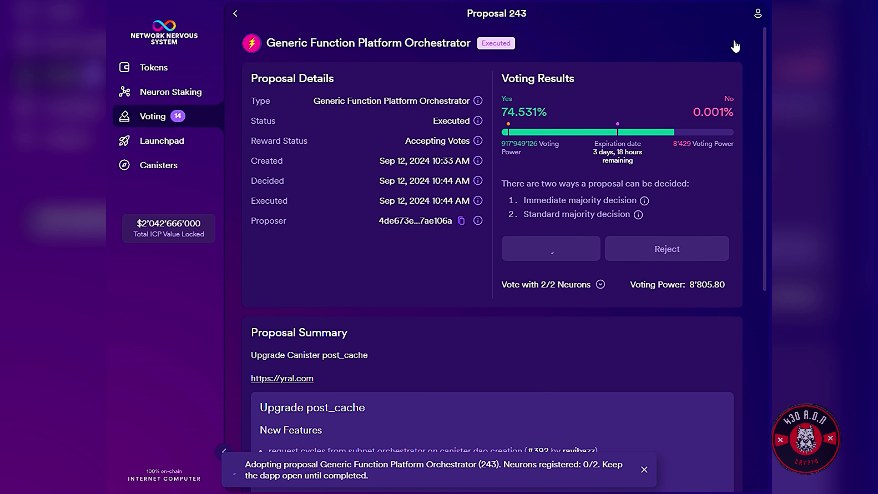
# Step: Adopt proposals 242, 241 and 240, confirming each vote
pyautogui.click(735, 44)
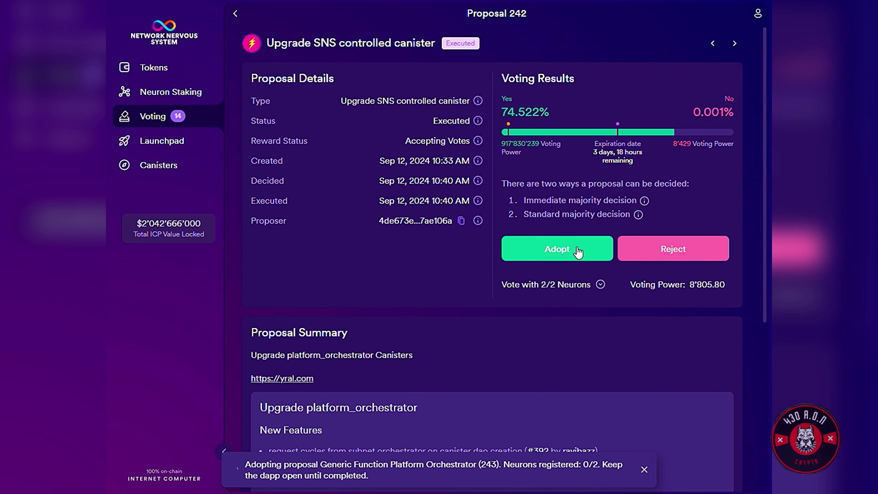
pyautogui.click(559, 252)
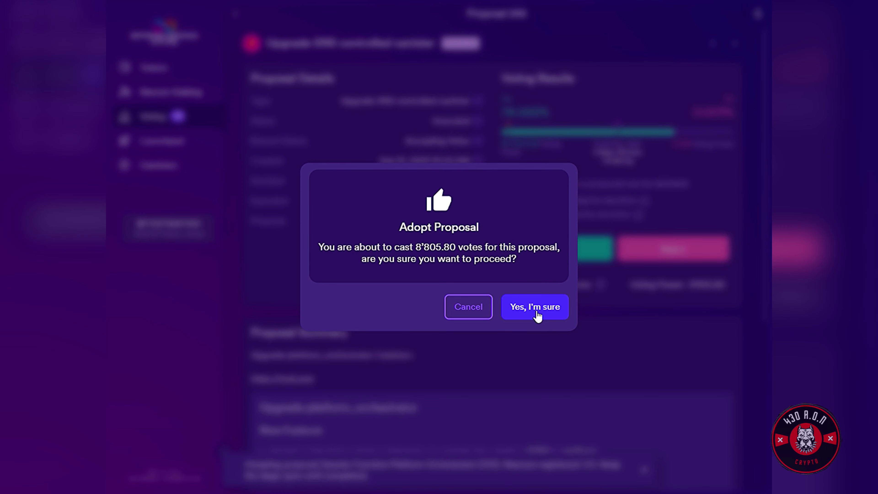
pyautogui.click(556, 311)
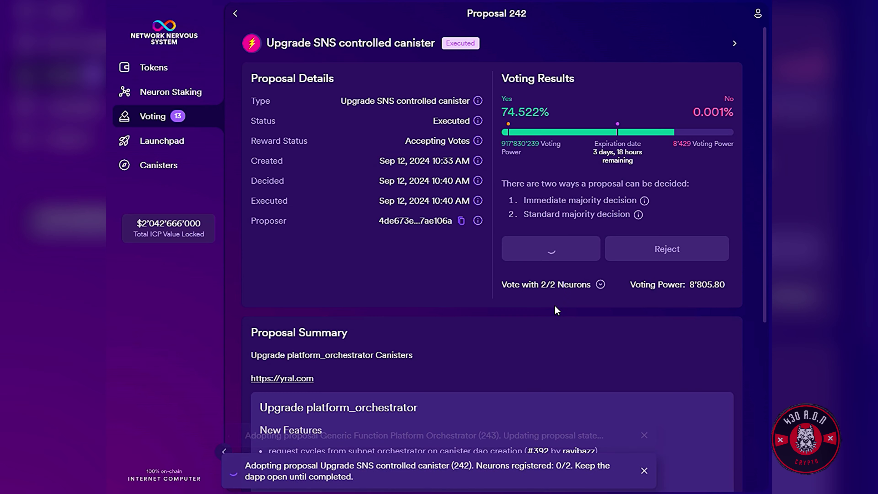
pyautogui.click(736, 44)
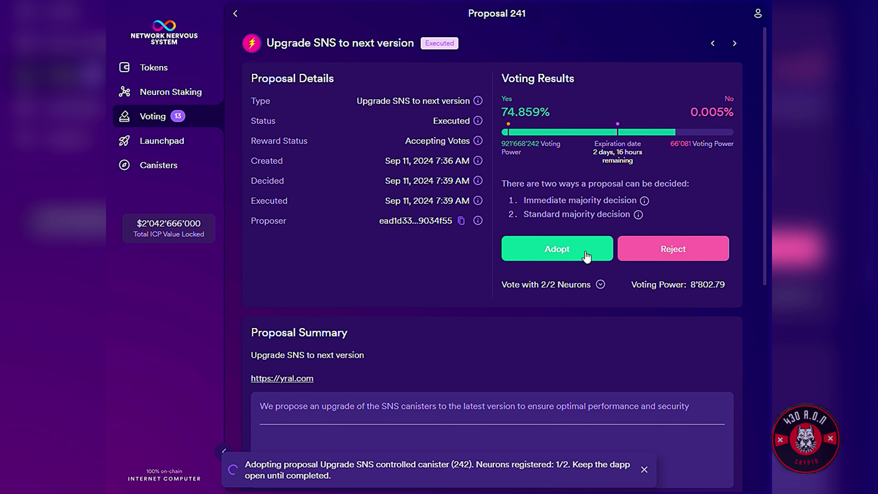
pyautogui.click(587, 255)
pyautogui.click(536, 306)
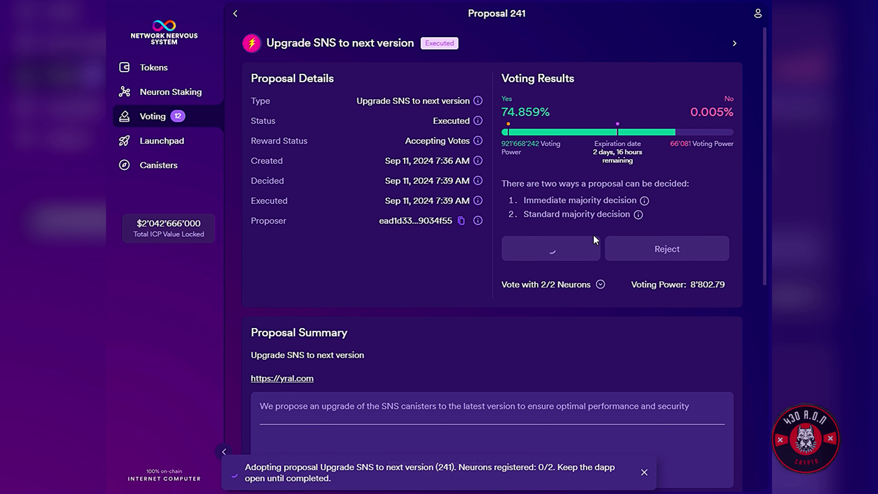
pyautogui.click(736, 44)
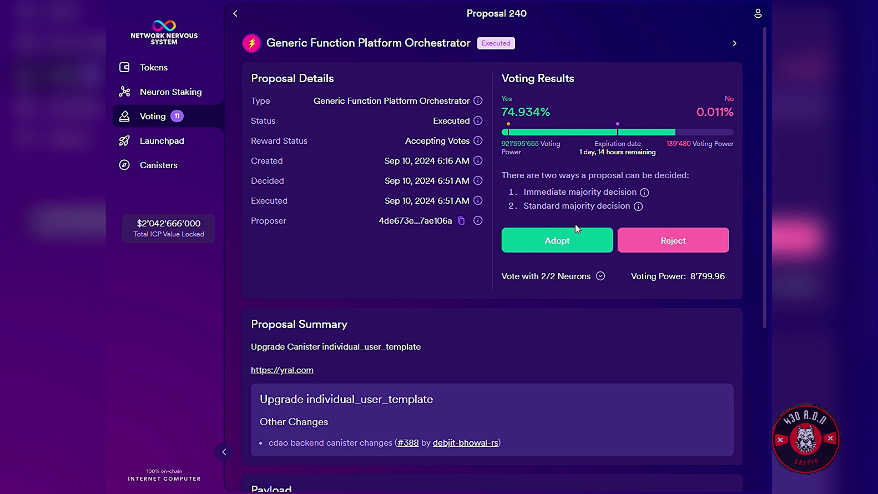
pyautogui.click(577, 229)
pyautogui.click(544, 309)
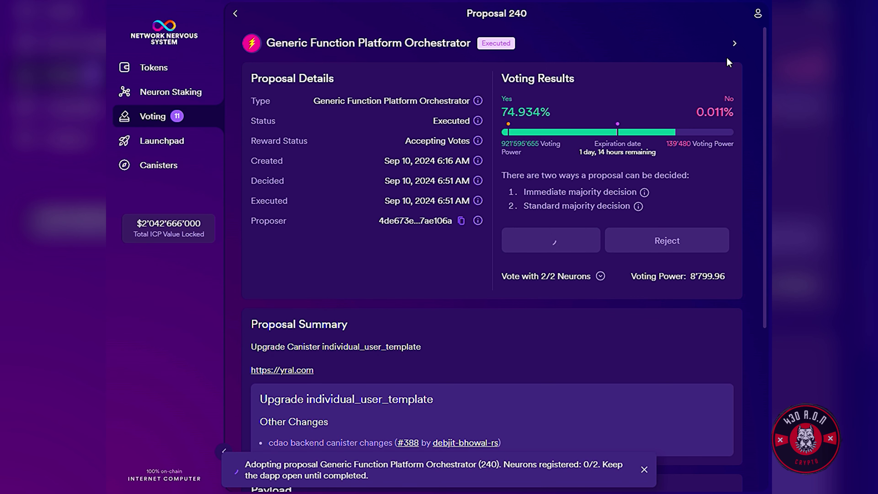
# Step: Adopt proposals 239, 238 and 237, confirming each vote
pyautogui.click(733, 45)
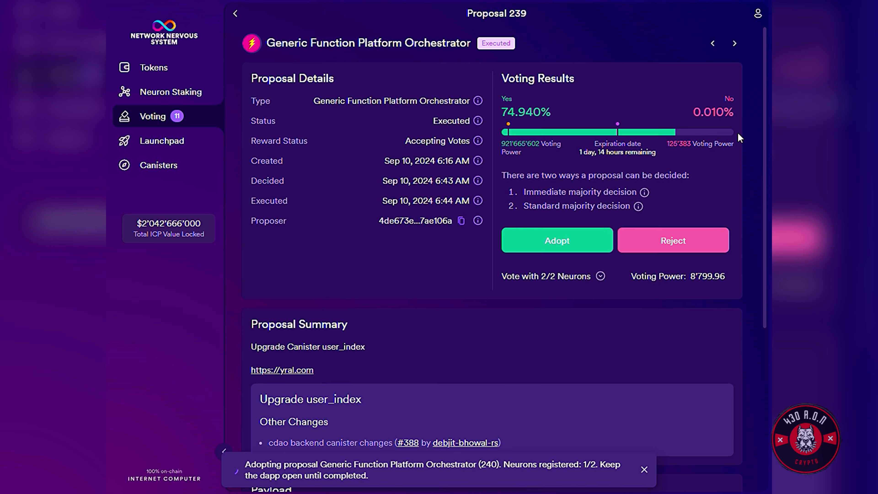
pyautogui.click(574, 247)
pyautogui.click(531, 310)
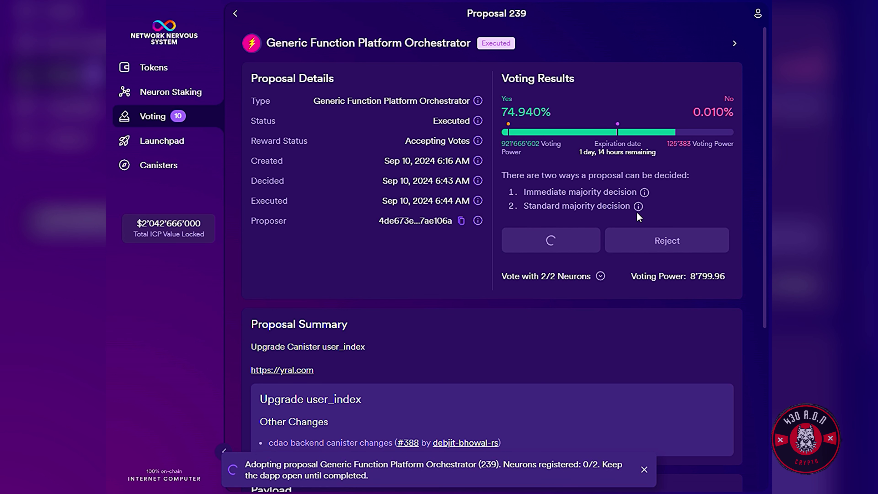
pyautogui.click(734, 46)
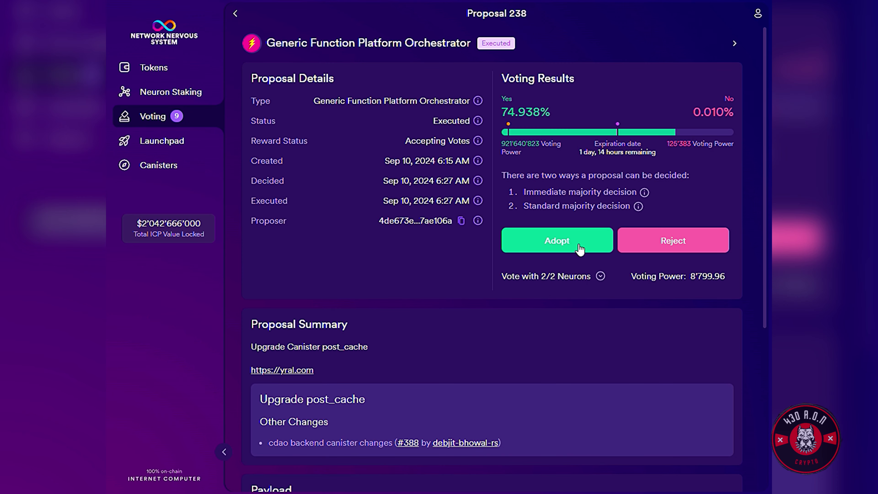
pyautogui.click(580, 249)
pyautogui.click(539, 308)
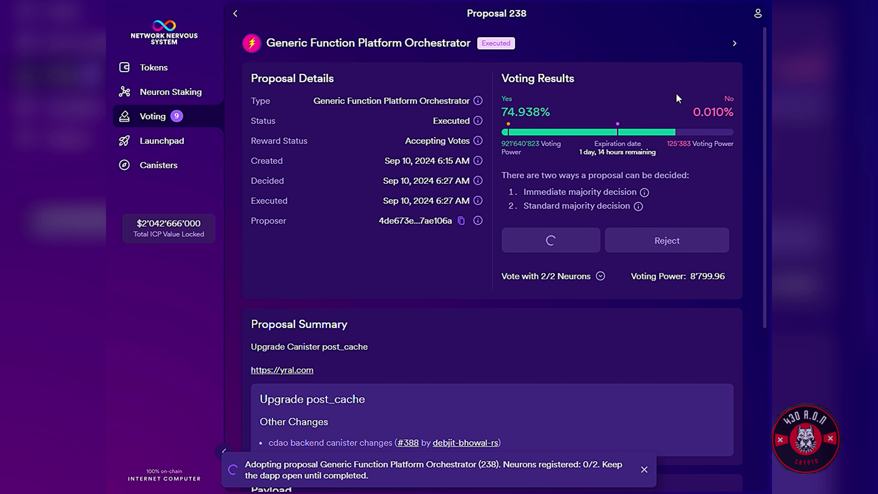
pyautogui.click(735, 44)
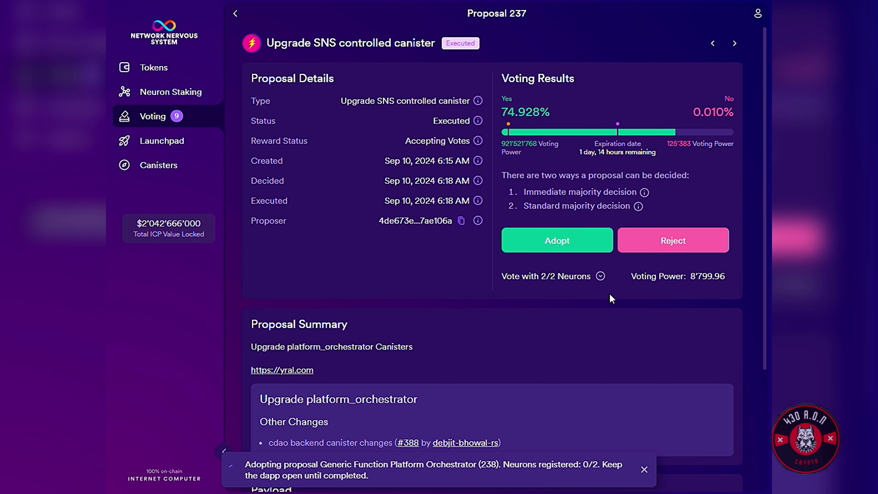
pyautogui.click(598, 254)
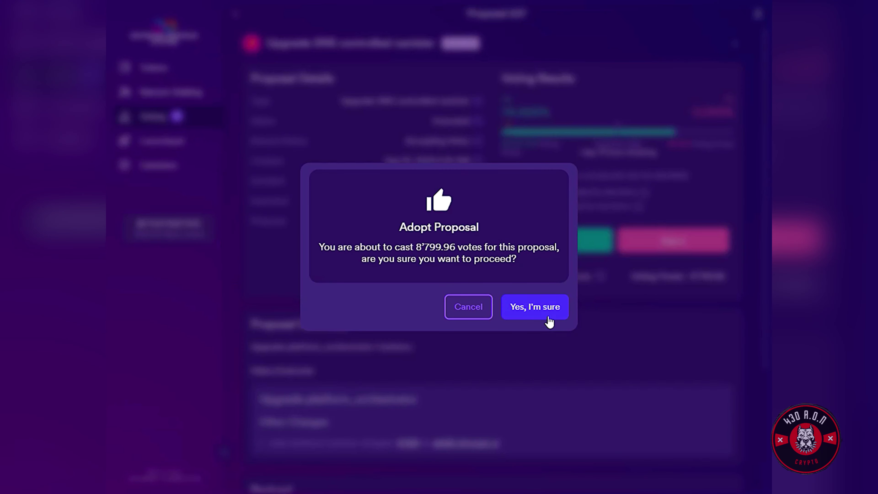
pyautogui.click(553, 315)
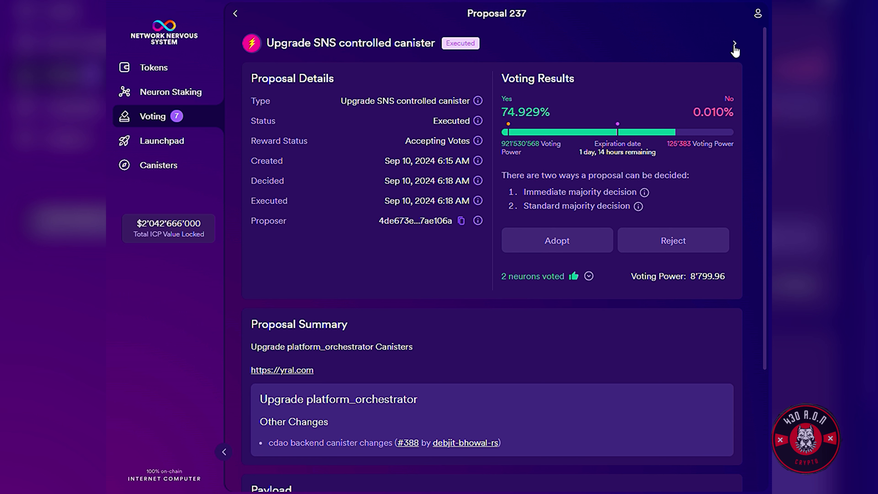
# Step: Adopt proposals 236, 235 and 234, then start the adopt vote on proposal 233
pyautogui.click(735, 45)
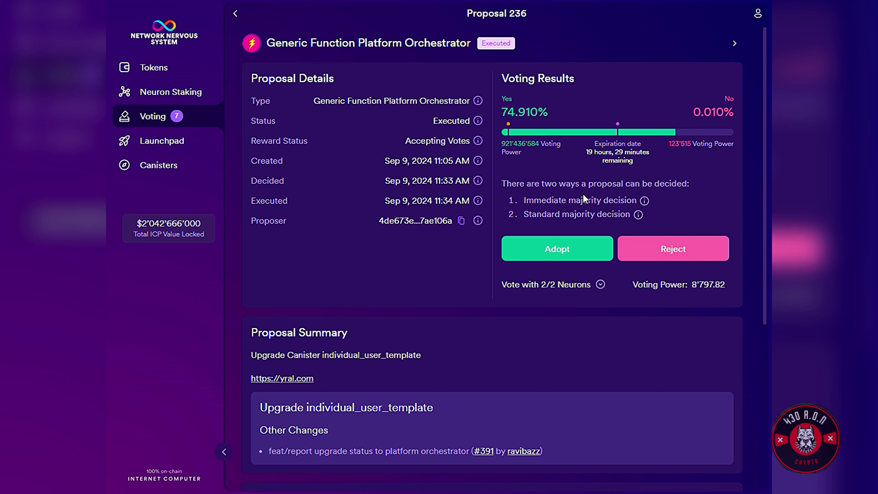
pyautogui.click(583, 250)
pyautogui.click(556, 307)
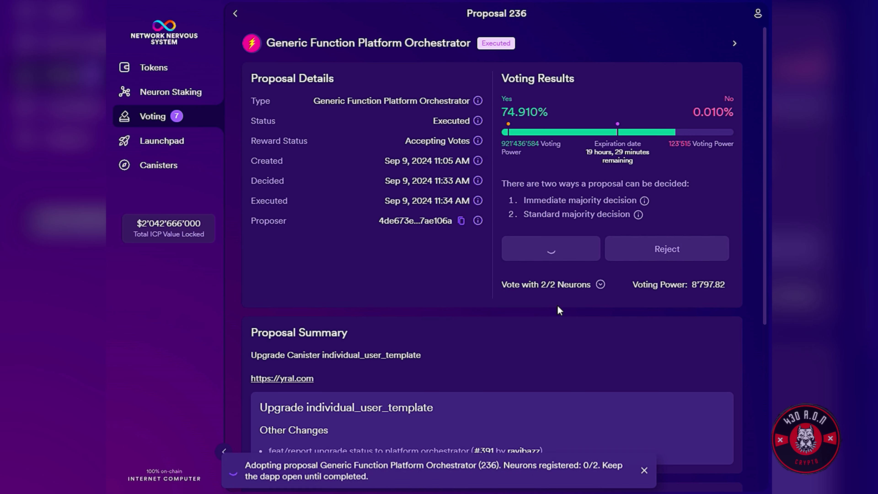
pyautogui.click(734, 45)
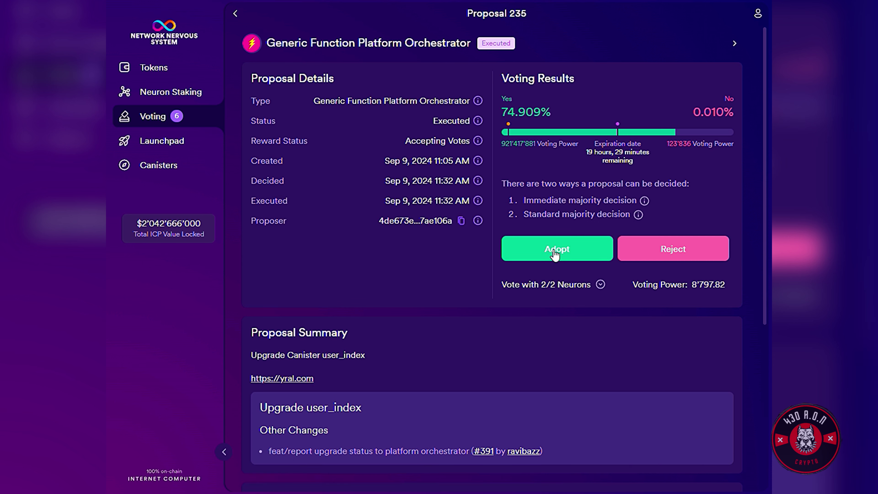
pyautogui.click(556, 254)
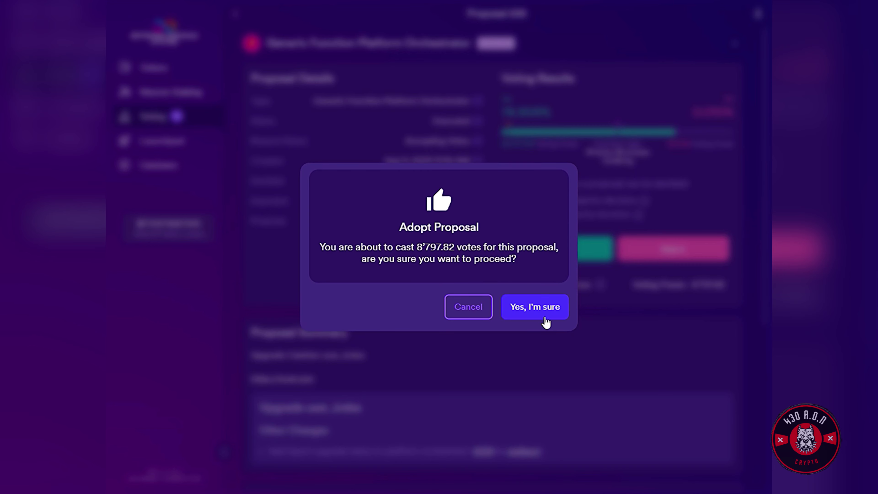
pyautogui.click(546, 310)
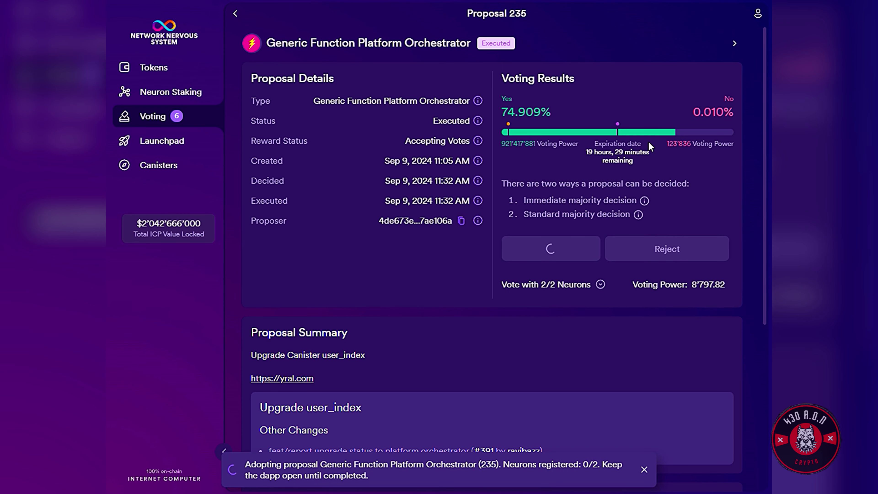
pyautogui.click(735, 45)
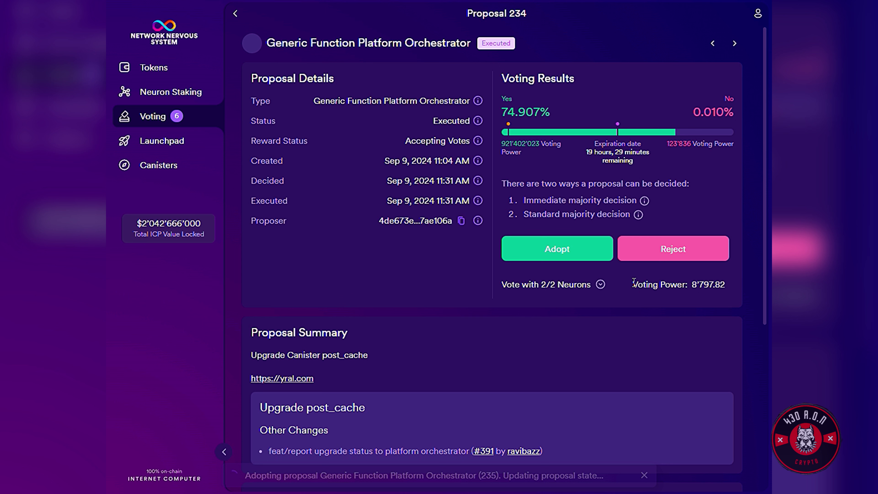
pyautogui.click(572, 258)
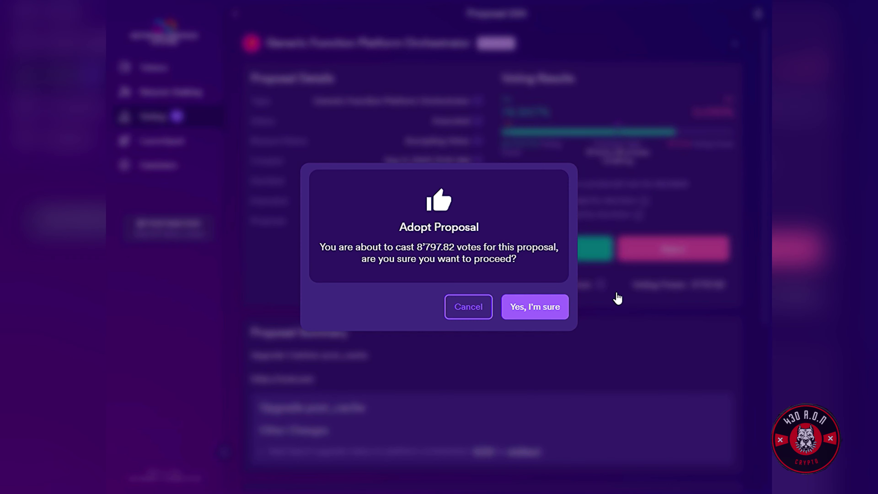
pyautogui.click(534, 309)
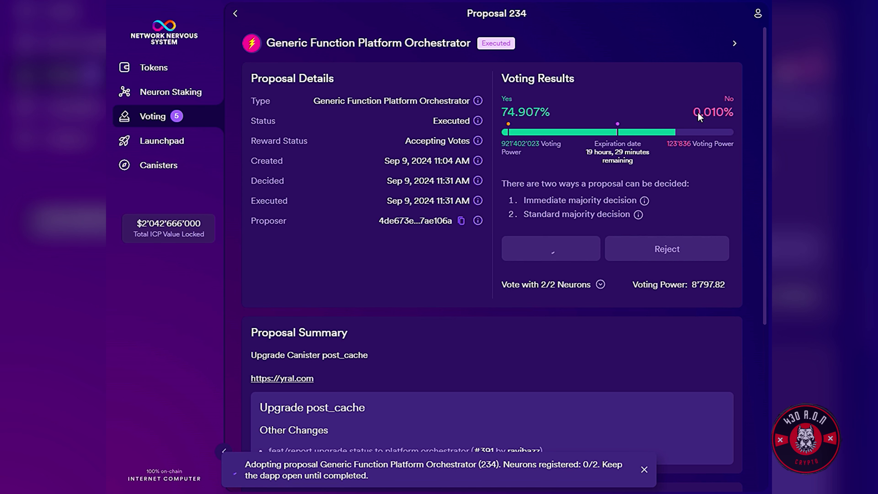
pyautogui.click(735, 44)
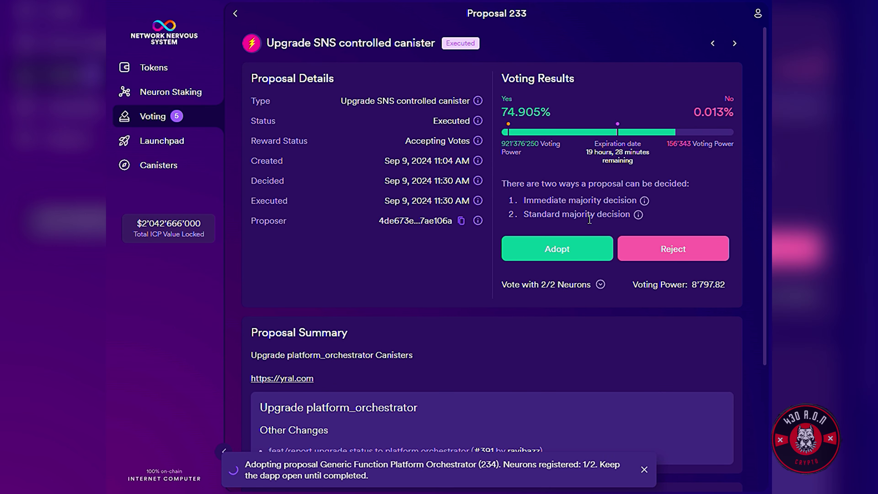
pyautogui.click(568, 249)
# Step: Confirm adopting proposal 233, vote to adopt proposal 114, and dismiss the Zoom meeting-ended popup
pyautogui.click(534, 309)
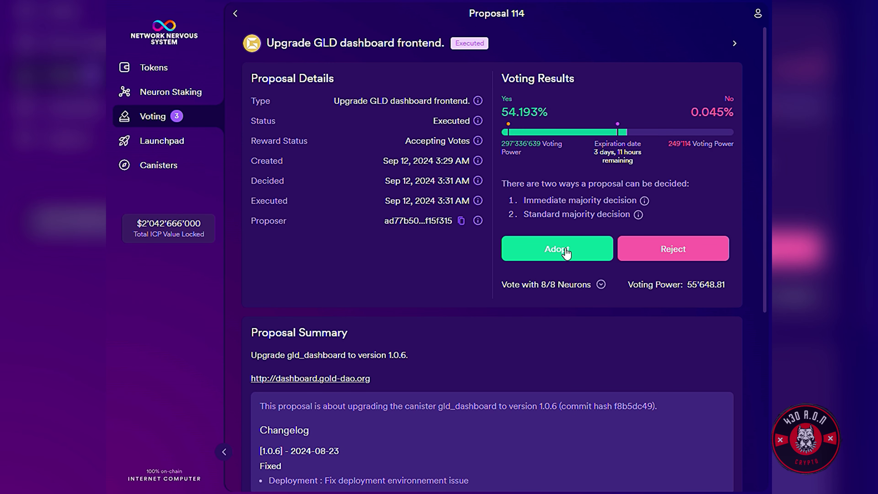
pyautogui.click(566, 254)
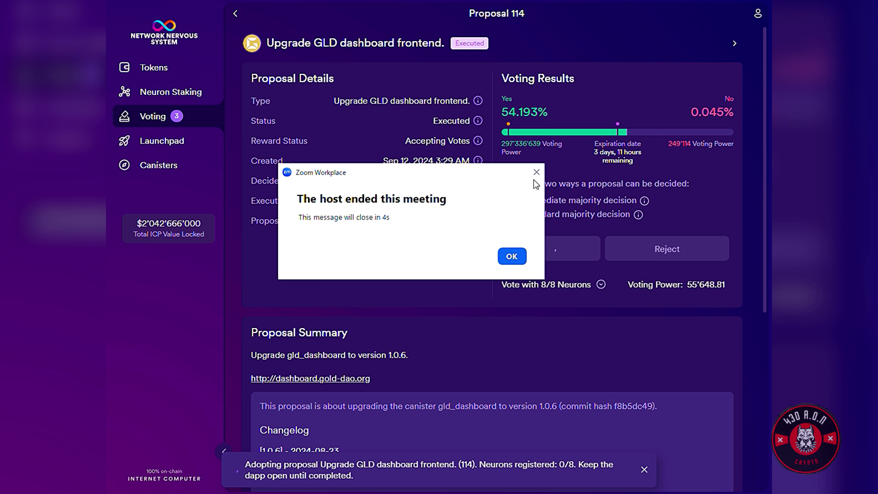
pyautogui.click(536, 172)
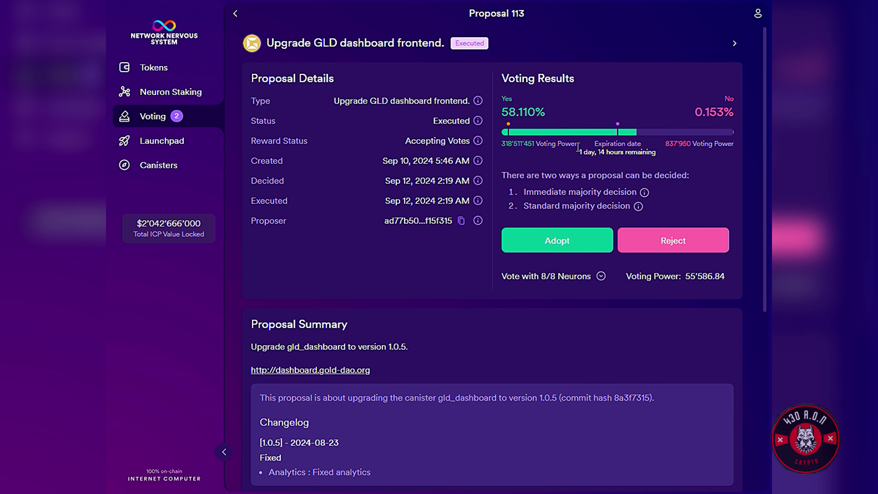
# Step: Adopt proposals 113 and 112, confirming each vote
pyautogui.click(588, 242)
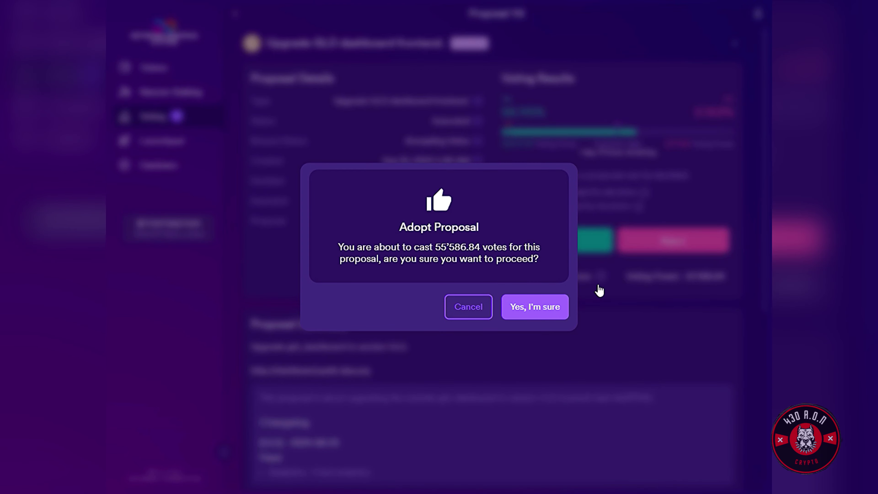
pyautogui.click(536, 311)
pyautogui.click(733, 46)
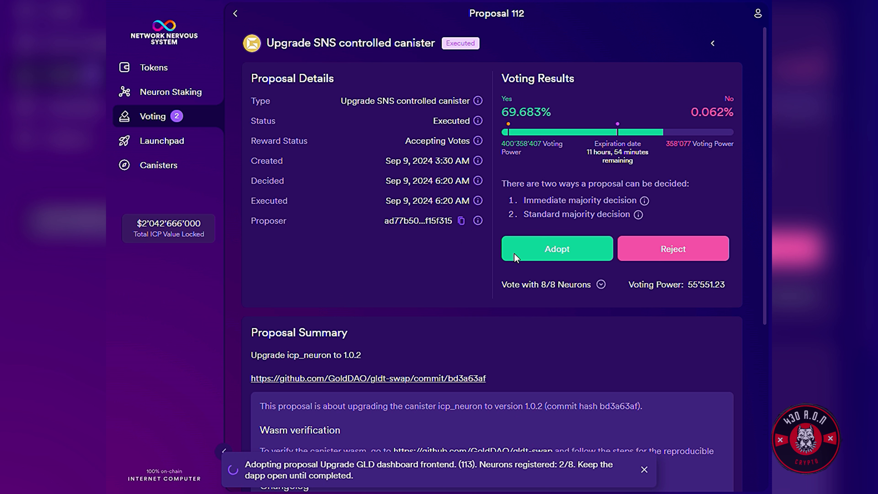
pyautogui.click(532, 249)
pyautogui.click(529, 308)
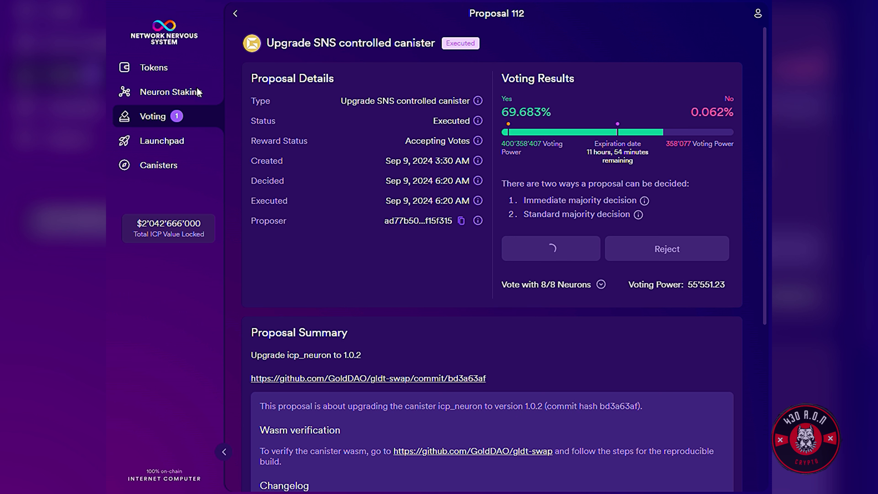
# Step: Switch to the Tokens page to view the project token balances
pyautogui.click(162, 70)
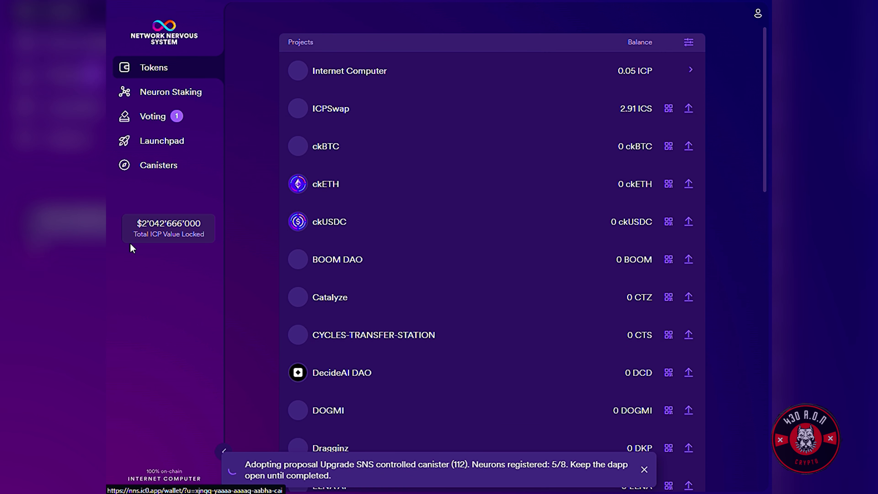